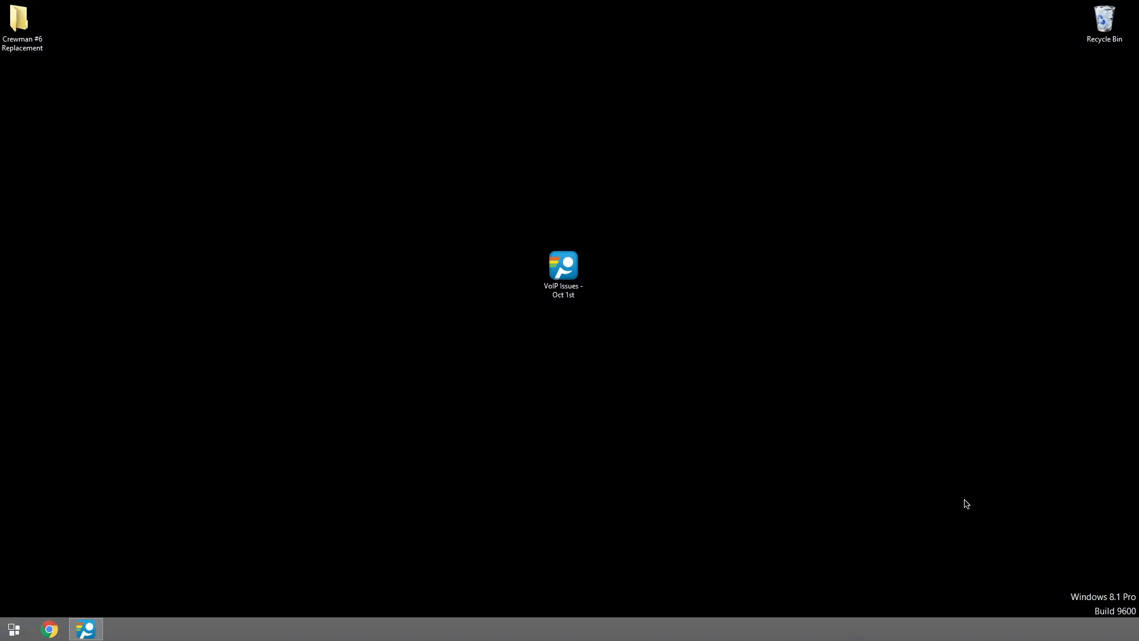
Open the 'VoIP Issues - Oct 1st' trace and bring up its Final.Target.1 latency graph.
{"action": "left_click", "coordinate": [575, 277]}
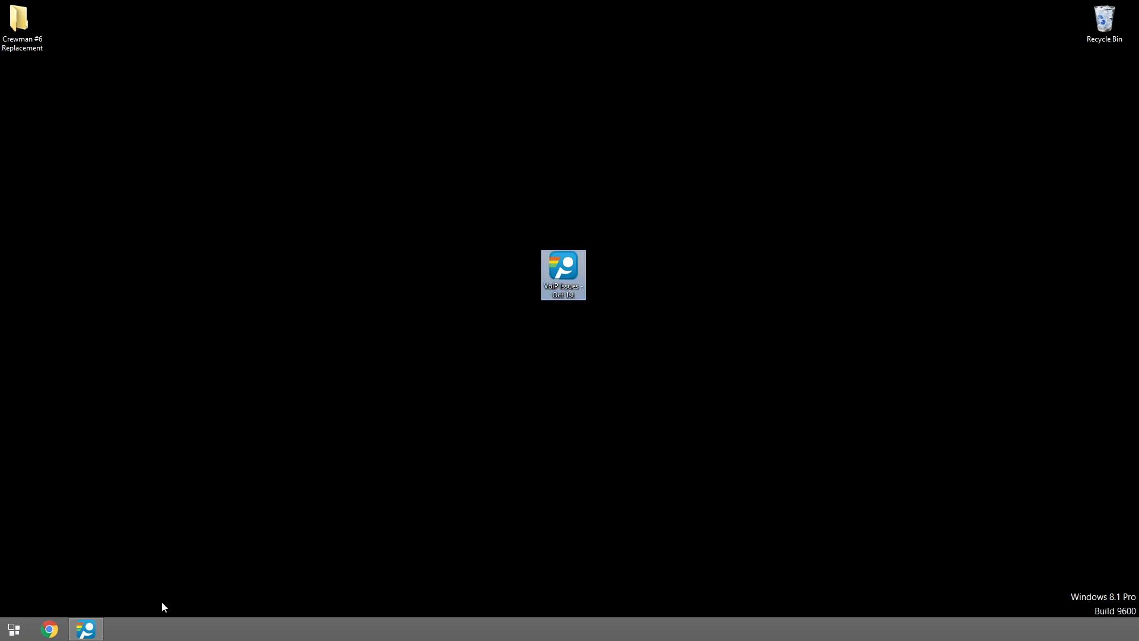
{"action": "left_click", "coordinate": [94, 634]}
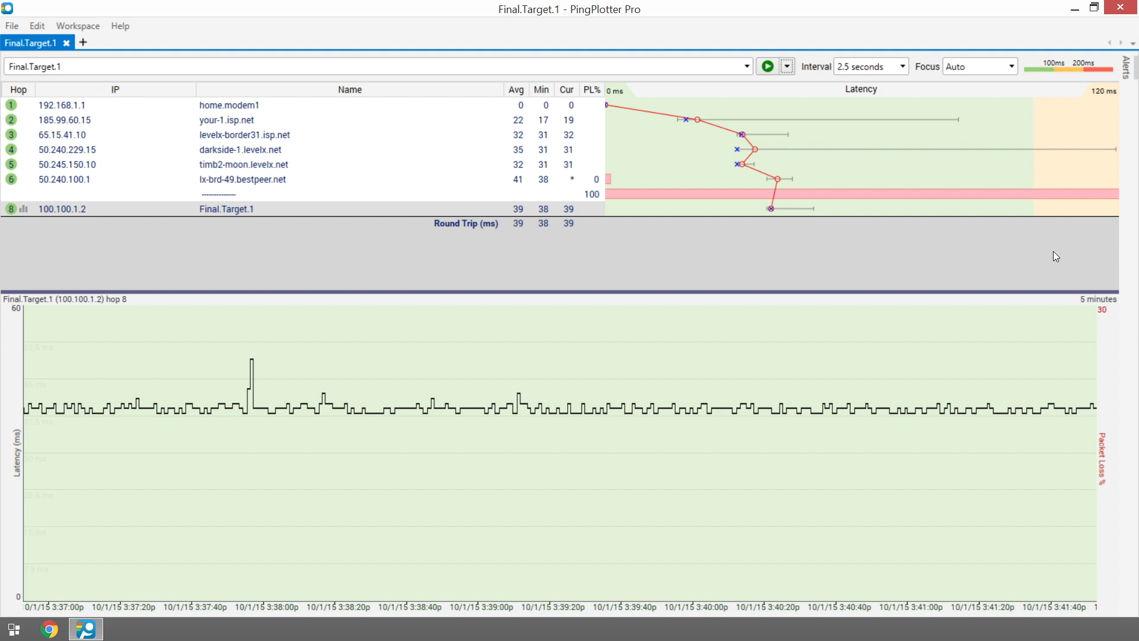
{"action": "mouse_move", "coordinate": [323, 439]}
{"action": "left_mouse_down"}
{"action": "mouse_move", "coordinate": [990, 452]}
{"action": "mouse_move", "coordinate": [294, 465]}
{"action": "left_mouse_up"}
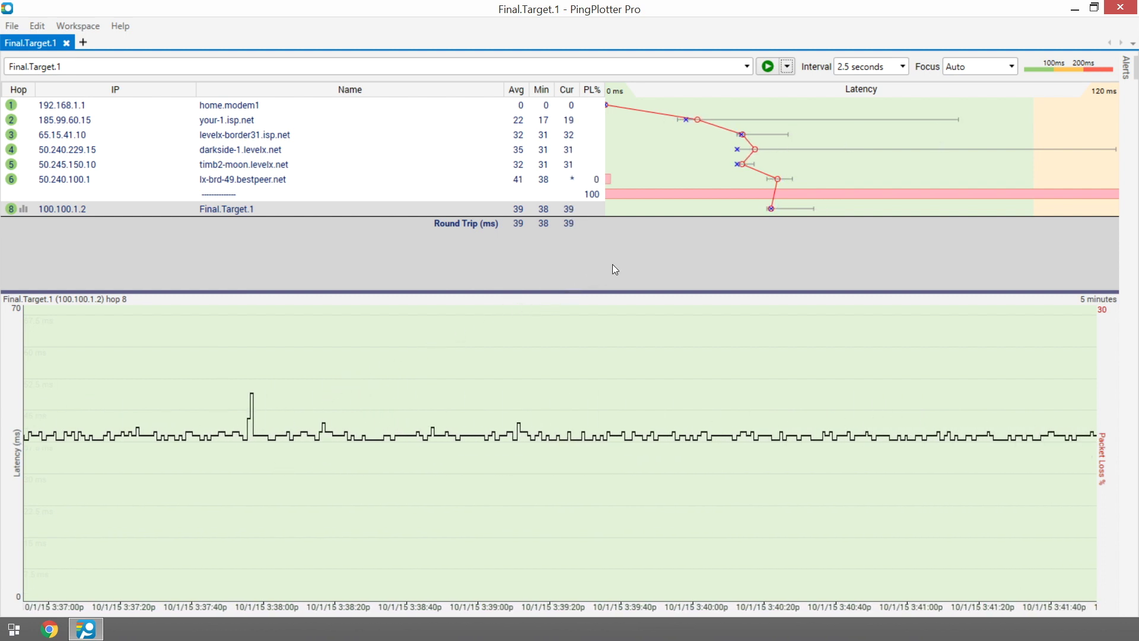
{"action": "right_click", "coordinate": [634, 331]}
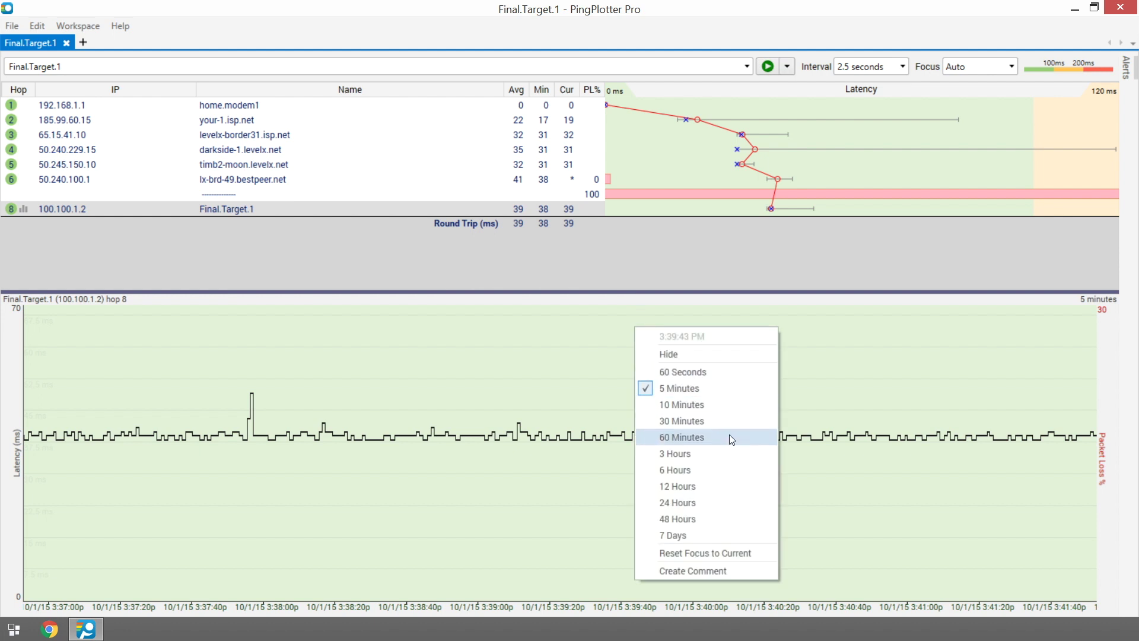
Widen the final target's graph to 60 minutes and select hop 1, home.modem1.
{"action": "left_click", "coordinate": [729, 437]}
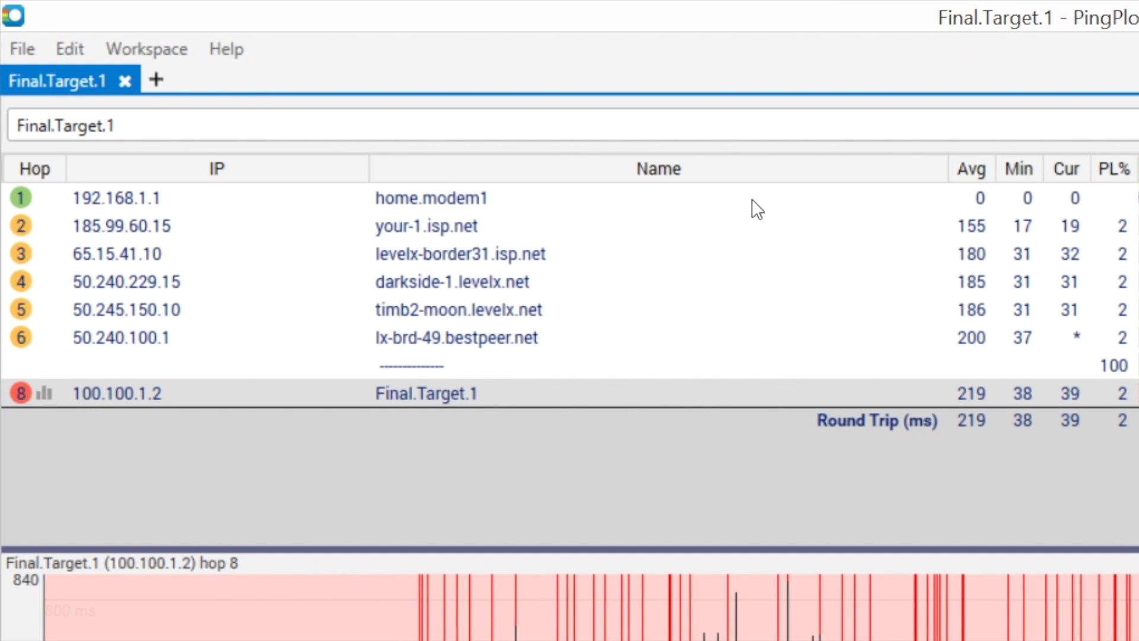
{"action": "left_click", "coordinate": [400, 106]}
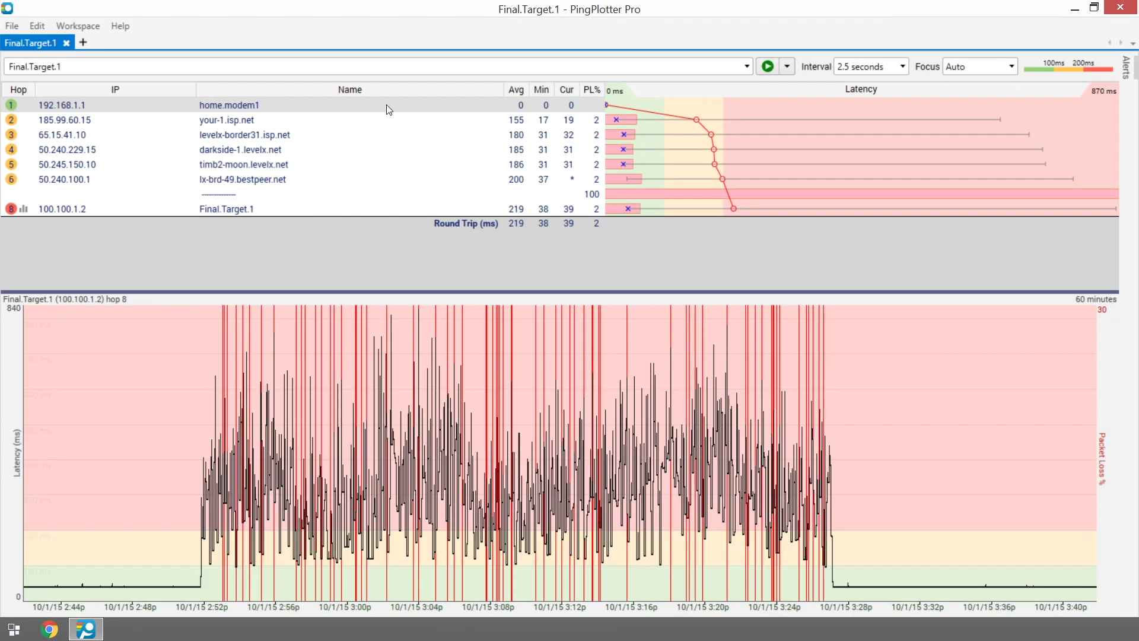
Add timeline graphs for hop 1 (home.modem1) and hop 2 (your-1.isp.net).
{"action": "left_click", "coordinate": [386, 104]}
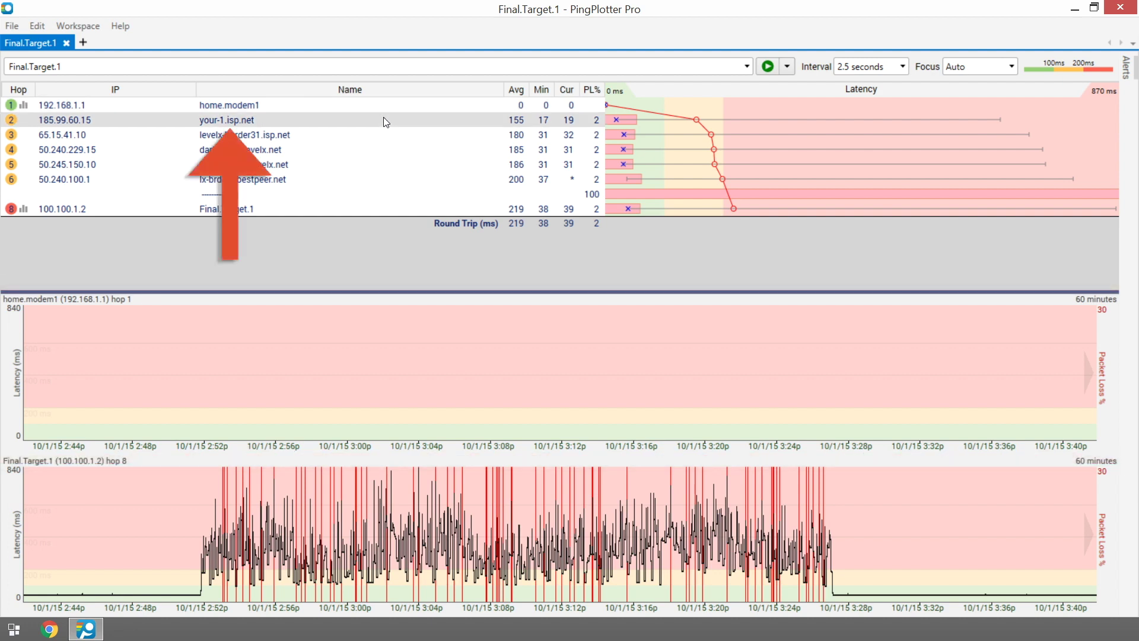
{"action": "left_click", "coordinate": [384, 116]}
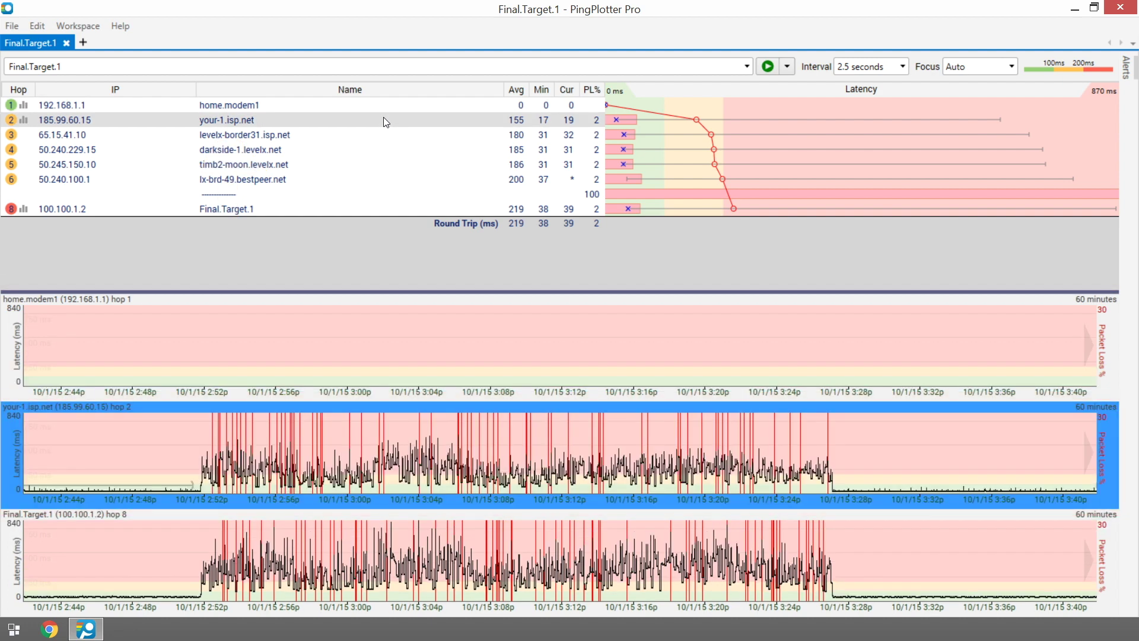